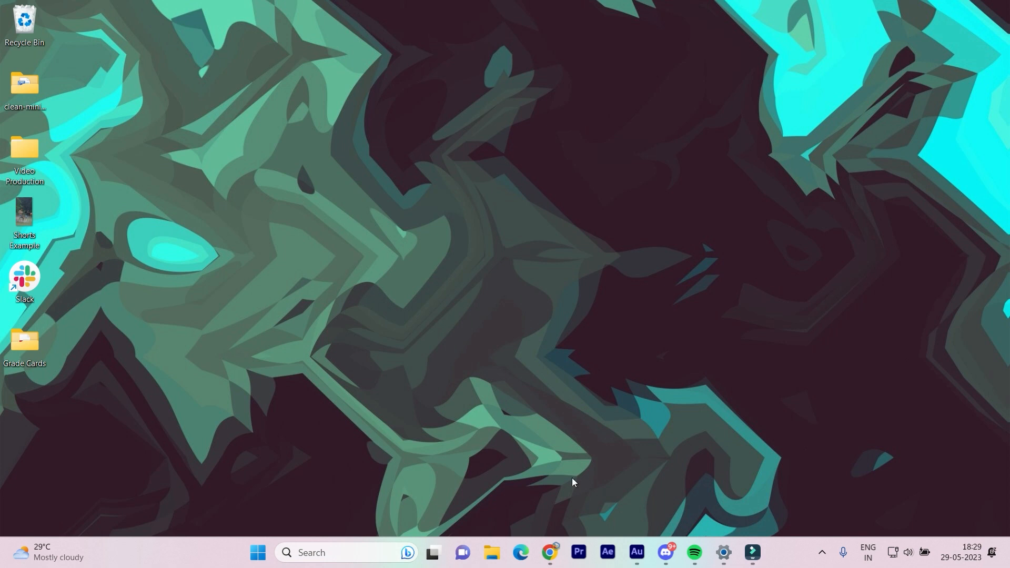
# - Switch to the Shopify admin in Chrome and start creating an Amount off order discount
pyautogui.click(549, 553)
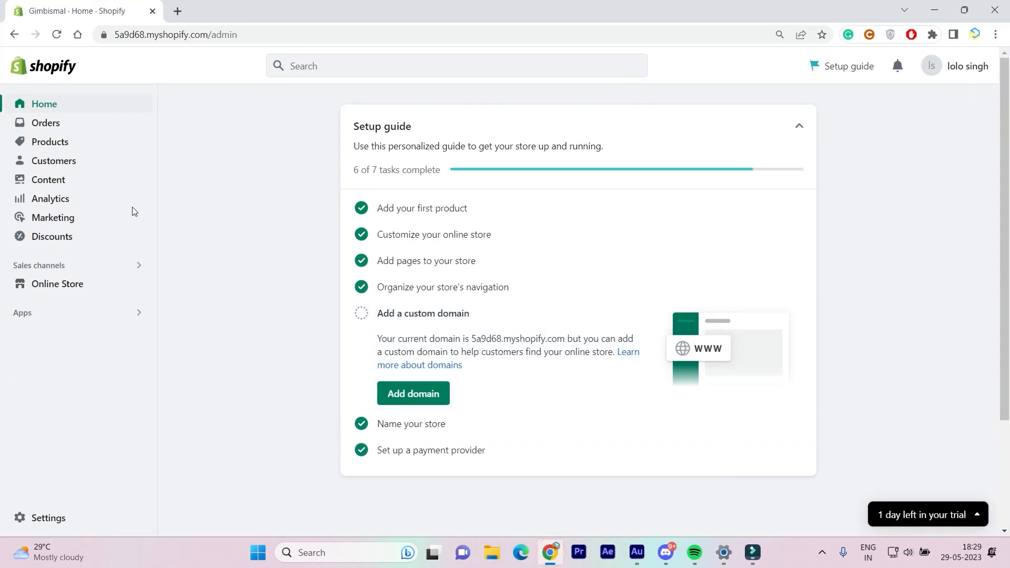
pyautogui.click(73, 237)
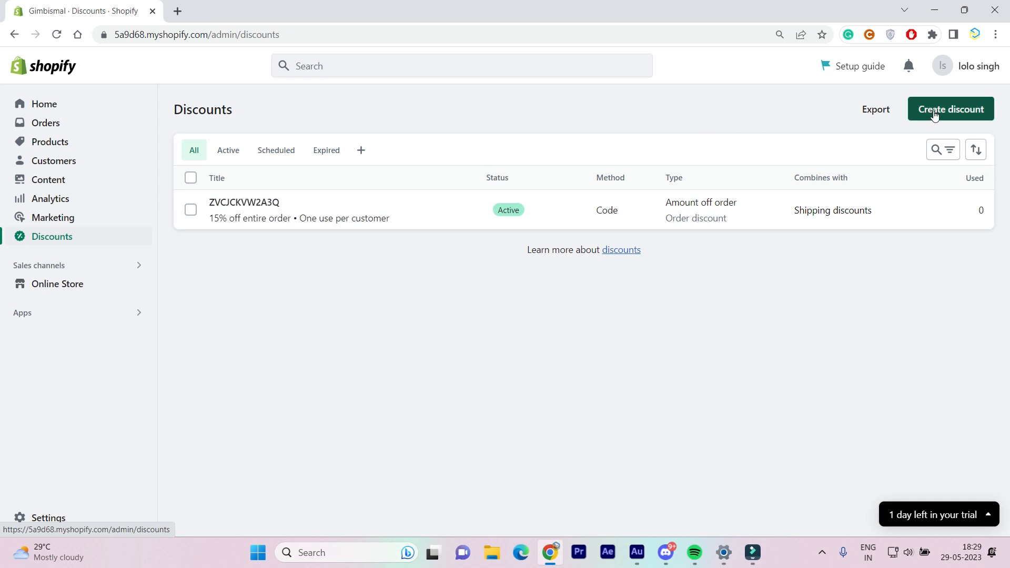
pyautogui.click(957, 112)
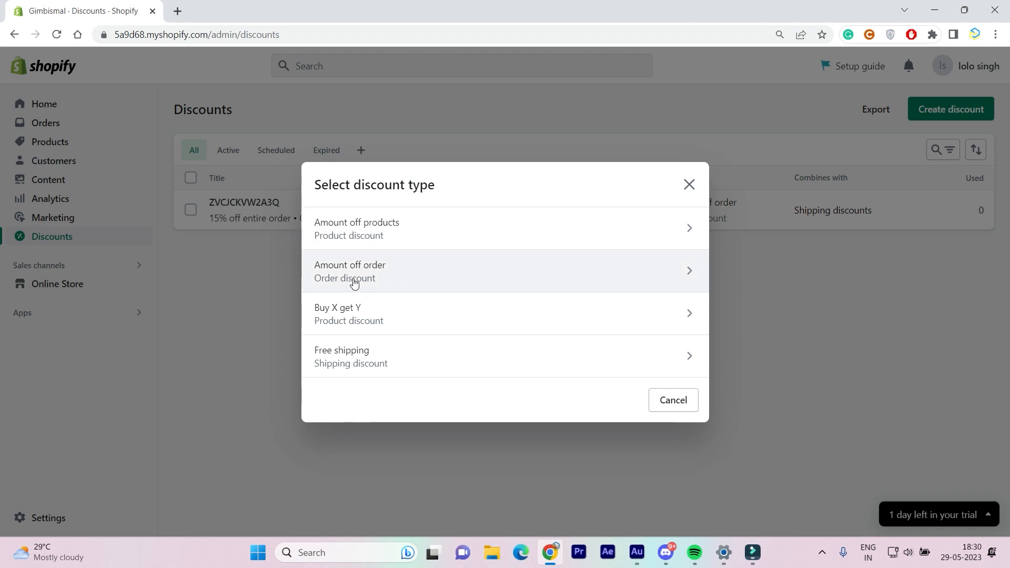
pyautogui.click(416, 274)
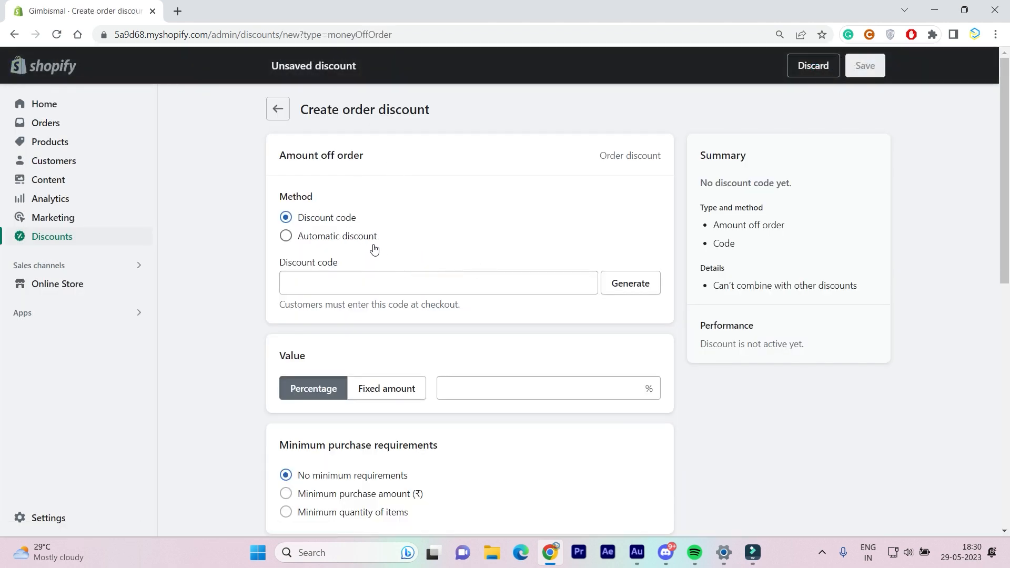
# - Generate a random discount code and replace it with the custom code GIMP25
pyautogui.scroll(-4, 372, 248)
pyautogui.scroll(4, 374, 249)
pyautogui.click(386, 280)
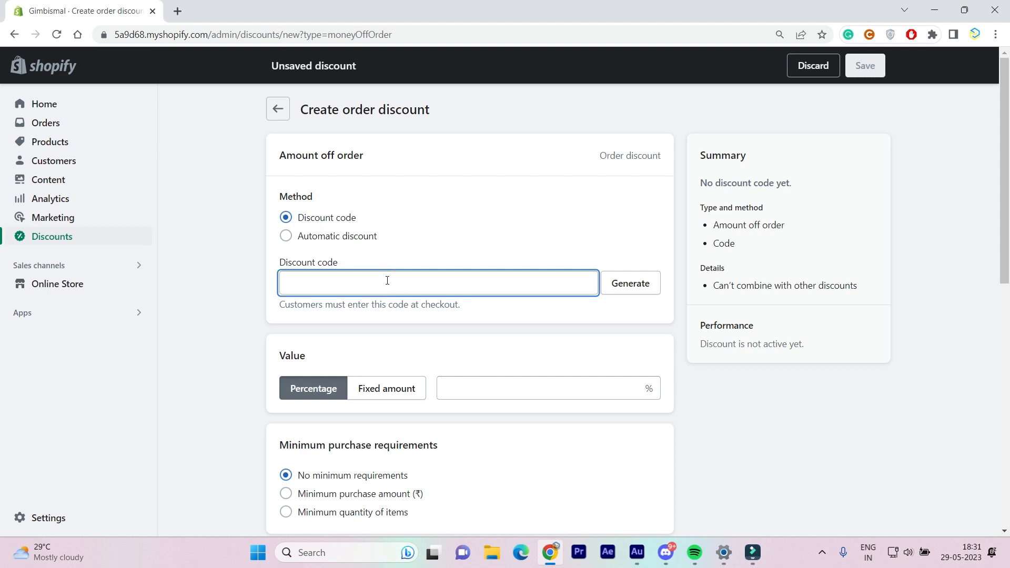
pyautogui.click(654, 291)
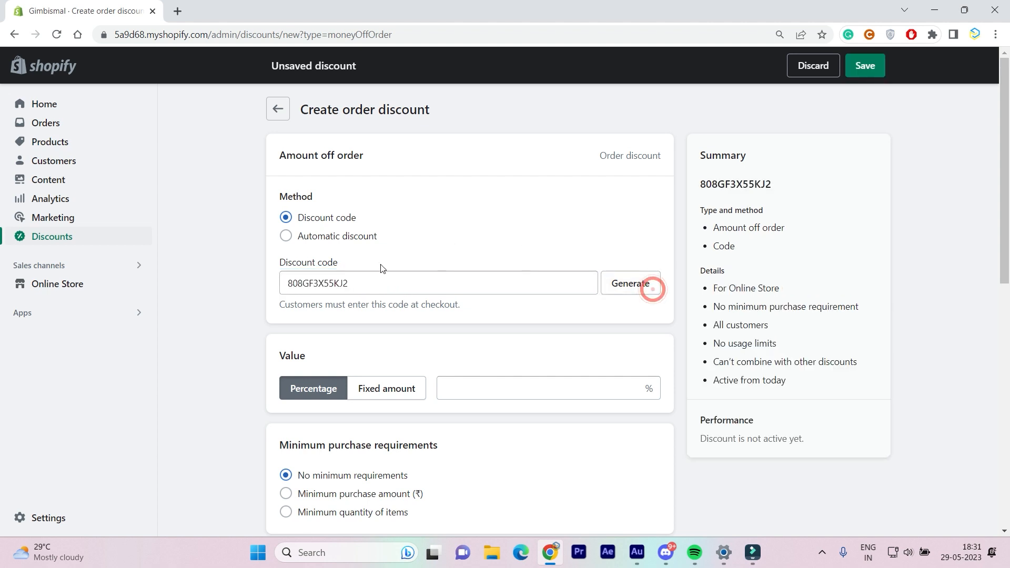
pyautogui.click(363, 281)
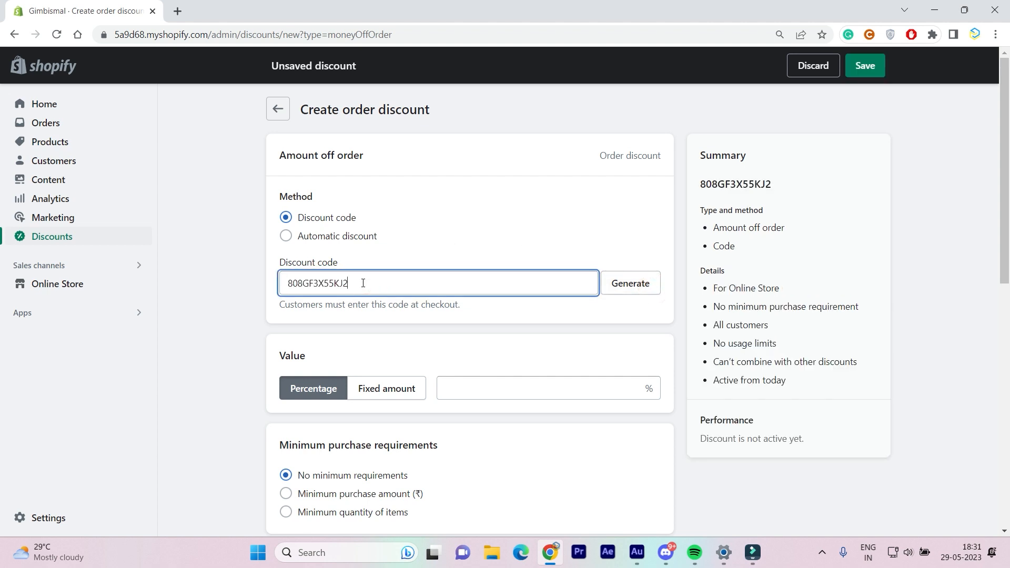
pyautogui.moveTo(362, 283); pyautogui.dragTo(233, 278)
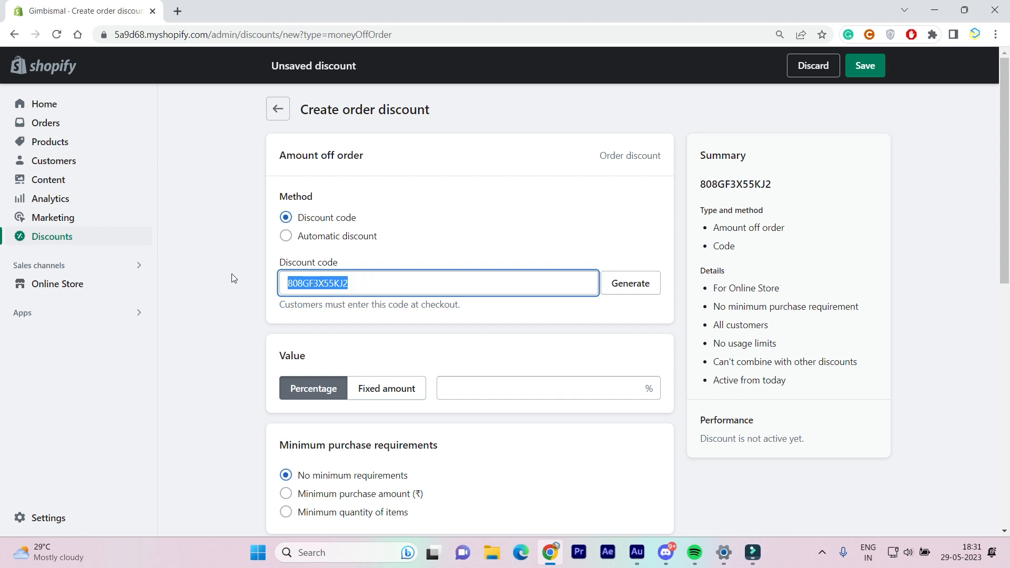
pyautogui.write('GIMP')
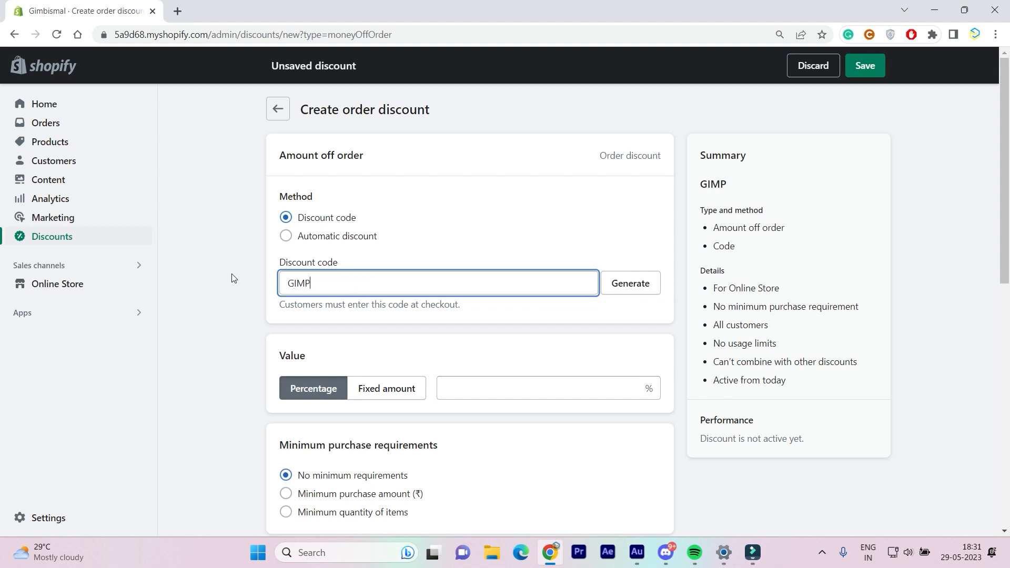
pyautogui.write('25')
# - Set the discount value to 25 percent off the order
pyautogui.scroll(-1, 316, 350)
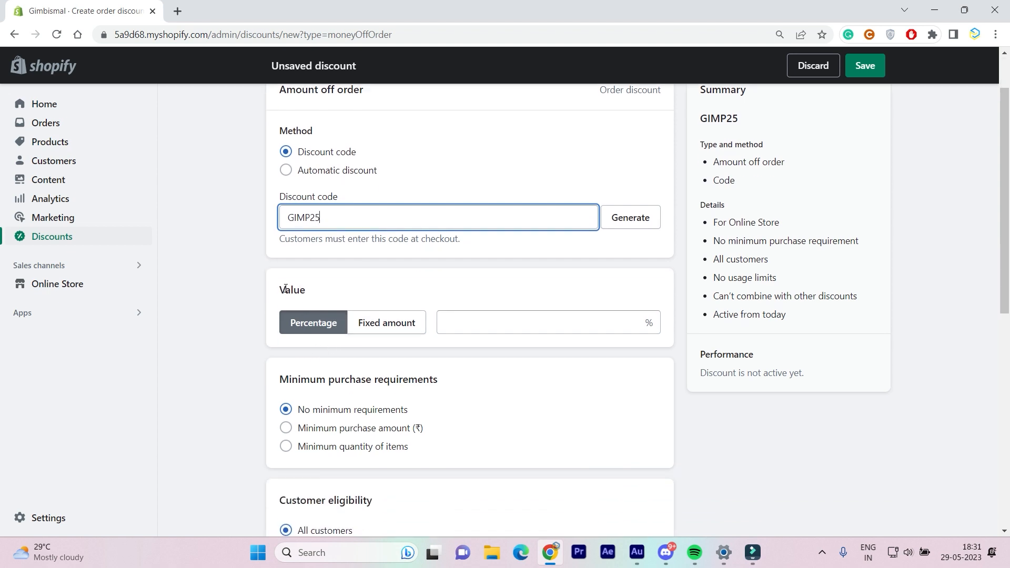
pyautogui.scroll(-1, 287, 289)
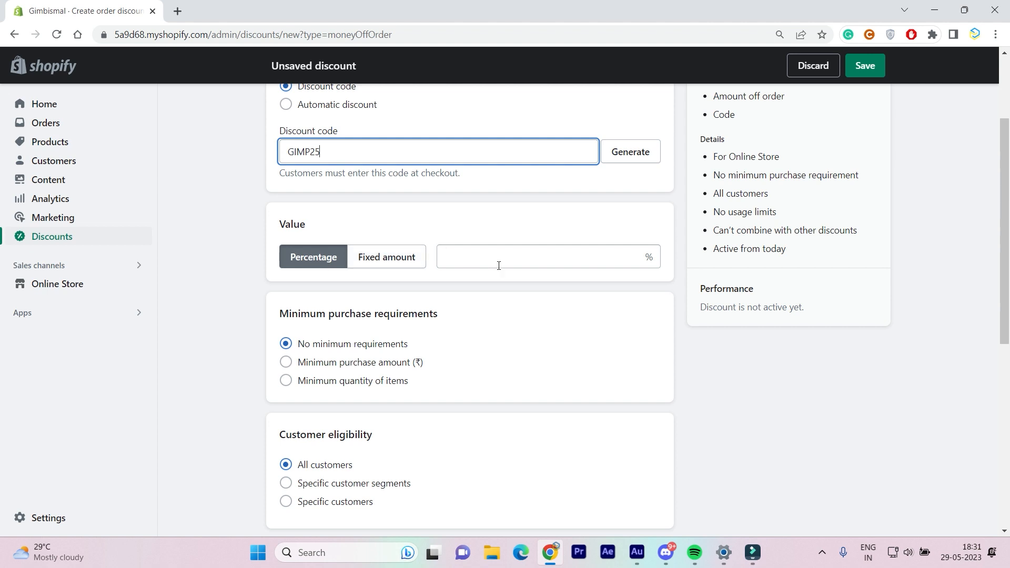
pyautogui.click(478, 262)
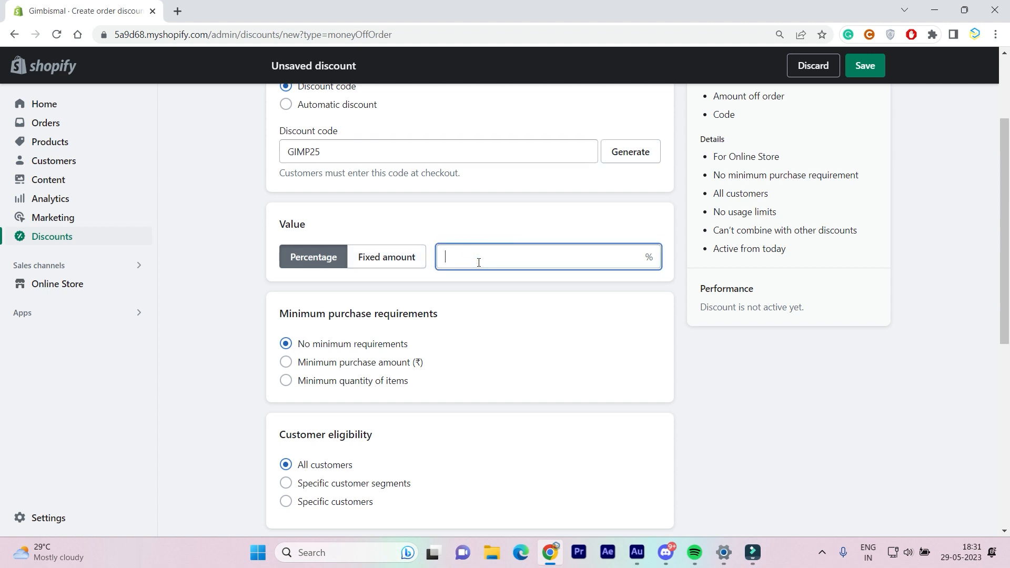
pyautogui.write('25')
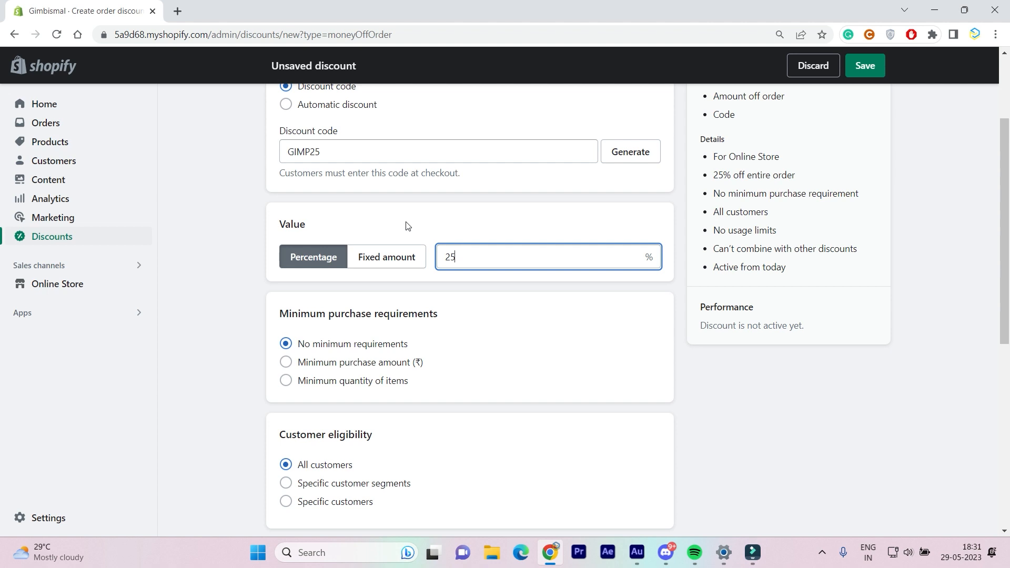
# - Try the minimum purchase amount and minimum quantity of items options, and return to no minimum requirements
pyautogui.scroll(-3, 405, 226)
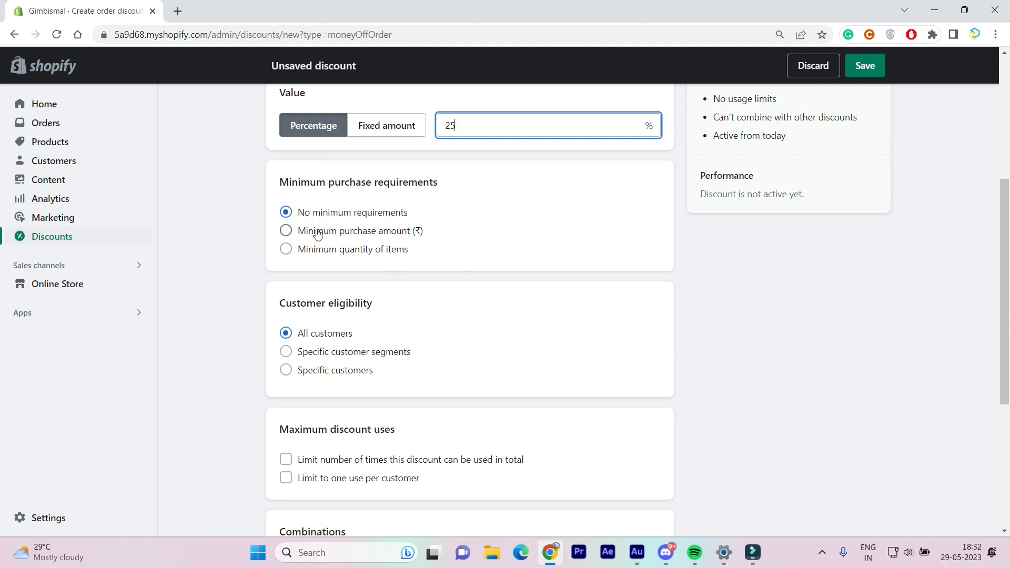
pyautogui.click(297, 236)
pyautogui.click(300, 288)
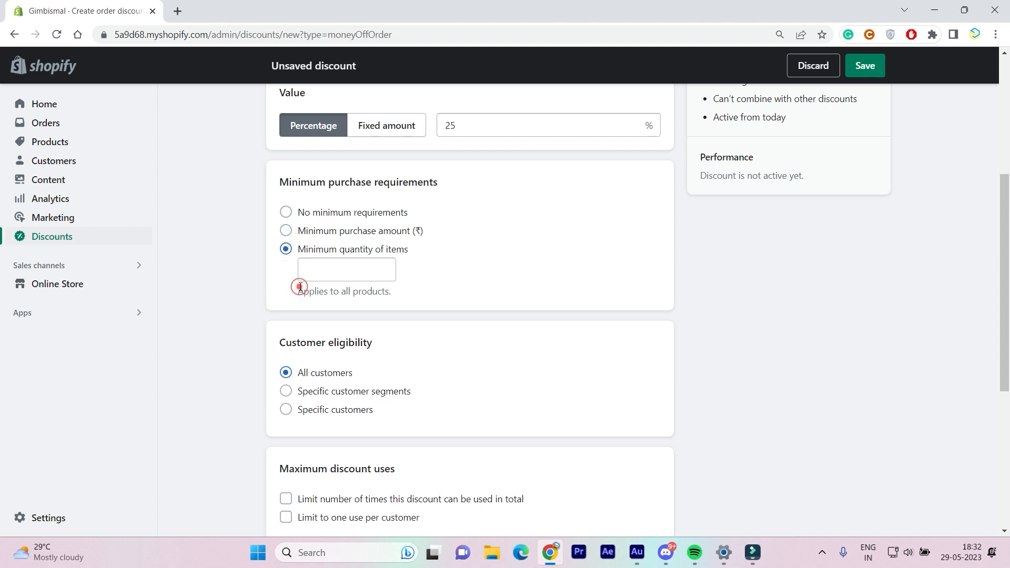
pyautogui.click(305, 236)
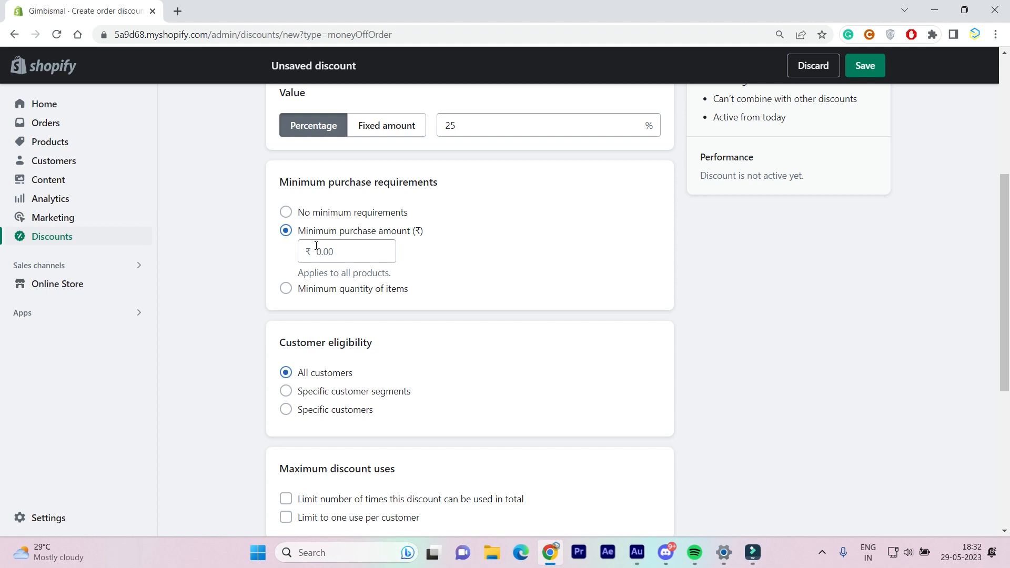
pyautogui.click(293, 288)
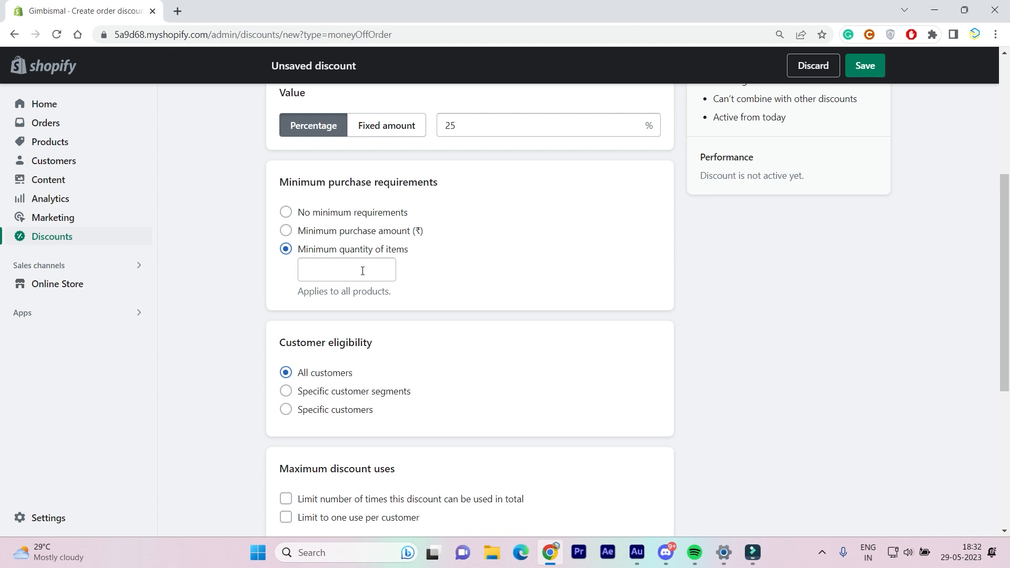
pyautogui.click(304, 212)
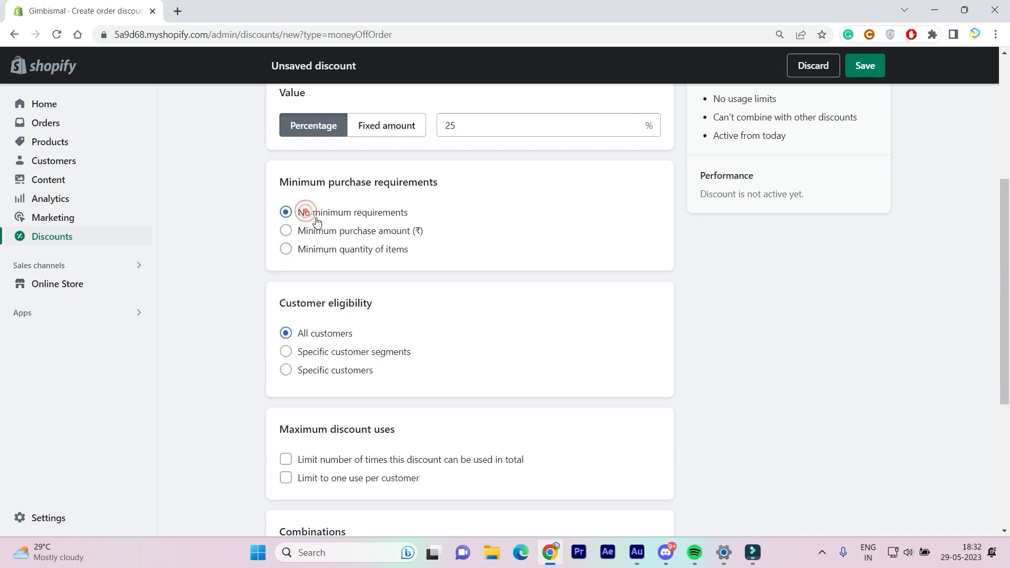
# - Restrict the discount's customer eligibility to specific customer segments
pyautogui.scroll(-3, 332, 193)
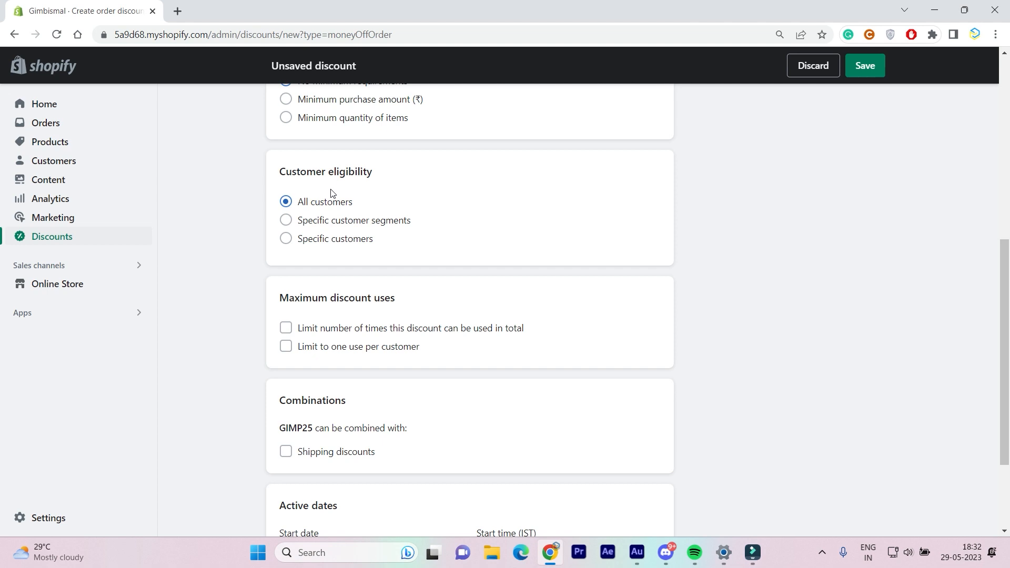
pyautogui.scroll(1, 310, 177)
pyautogui.scroll(-2, 297, 189)
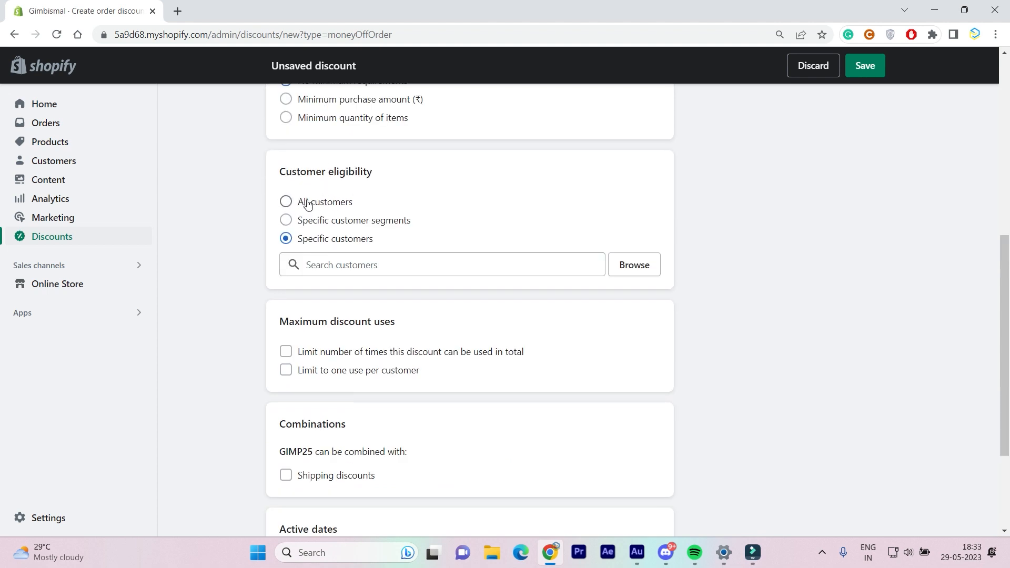
pyautogui.click(307, 204)
pyautogui.click(324, 221)
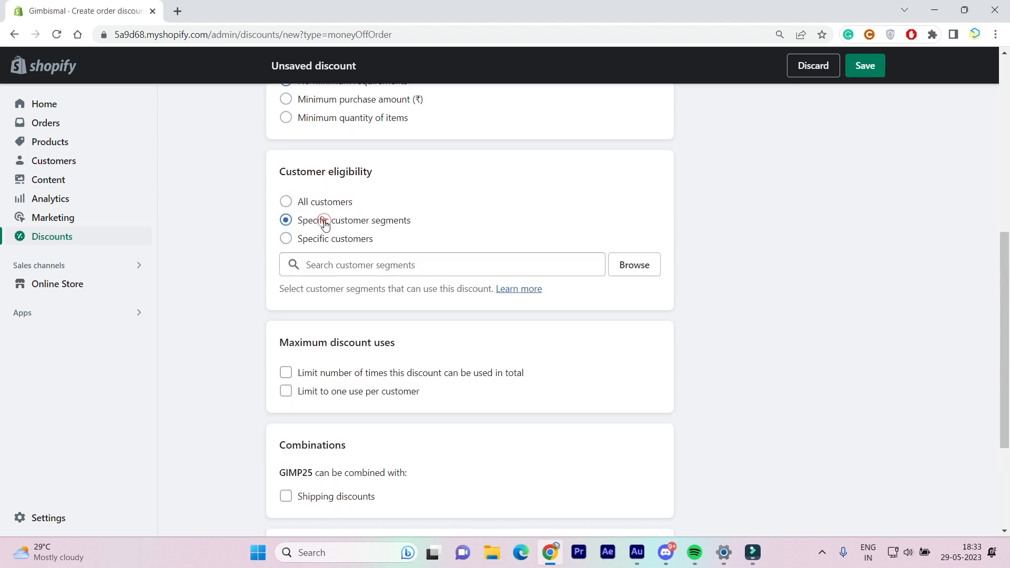
# - Add the segments for customers who haven't purchased, customers who have purchased more than once, abandoned checkouts in the last 30 days and email subscribers
pyautogui.click(637, 272)
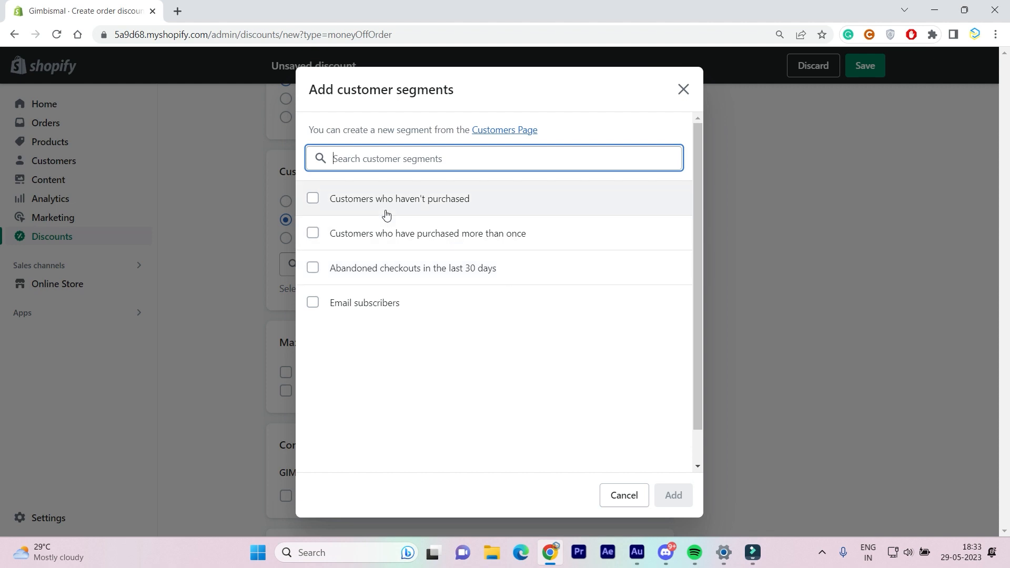
pyautogui.click(312, 198)
pyautogui.click(312, 233)
pyautogui.click(313, 267)
pyautogui.click(312, 300)
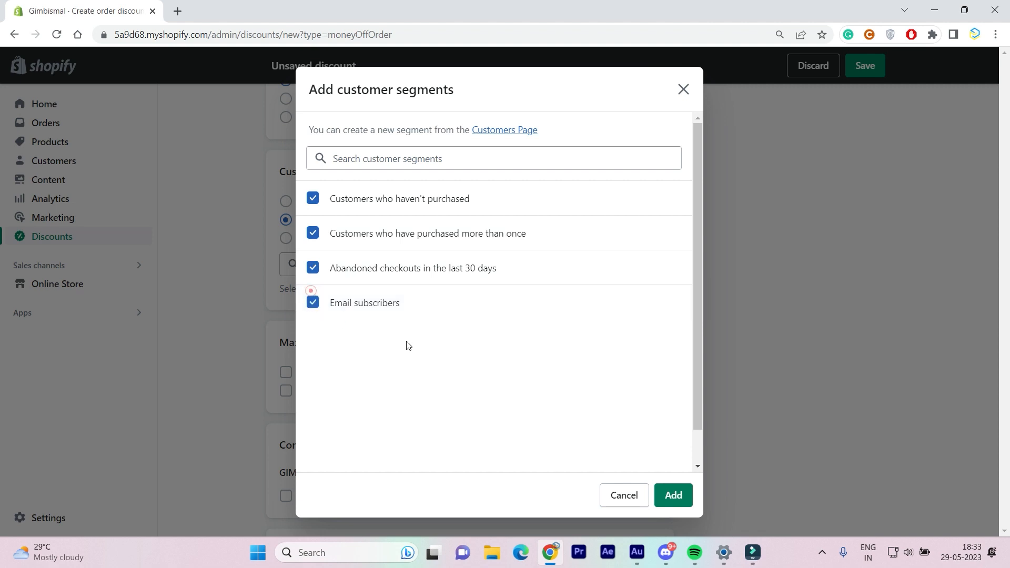
pyautogui.click(673, 495)
# - Review the discount's summary and the settings entered so far
pyautogui.scroll(-3, 311, 230)
pyautogui.scroll(3, 312, 226)
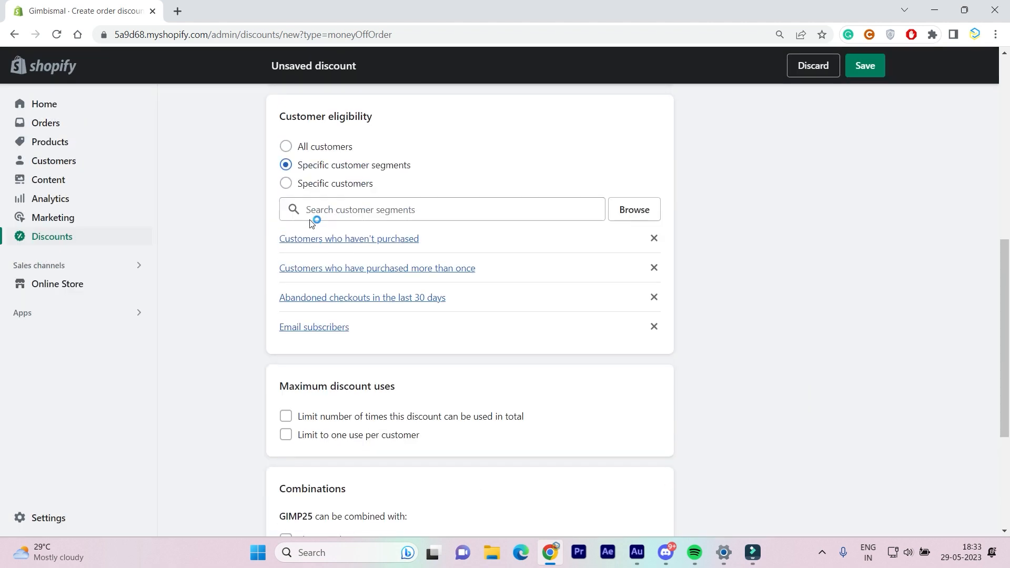
pyautogui.scroll(8, 704, 231)
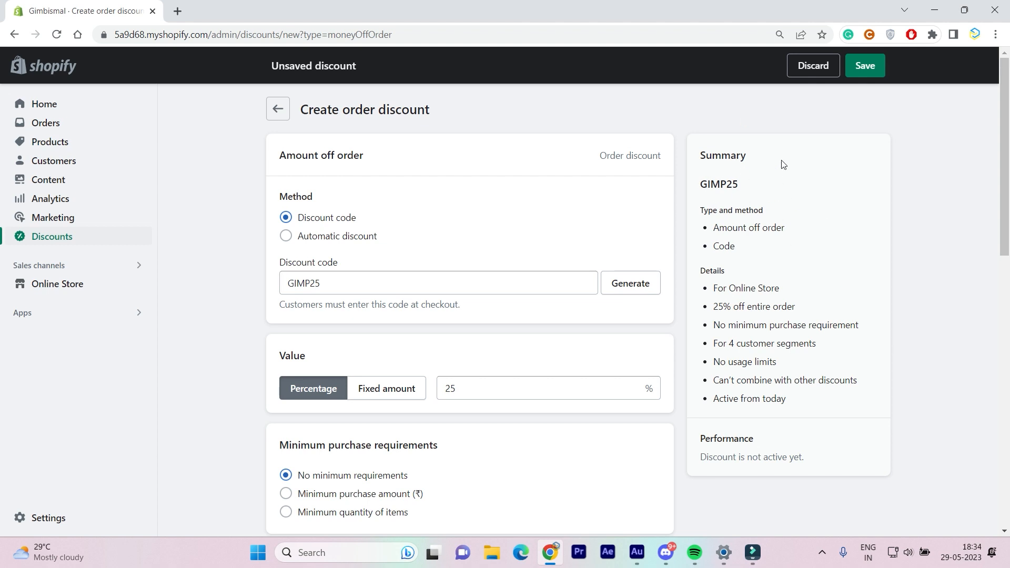
pyautogui.scroll(-1, 710, 287)
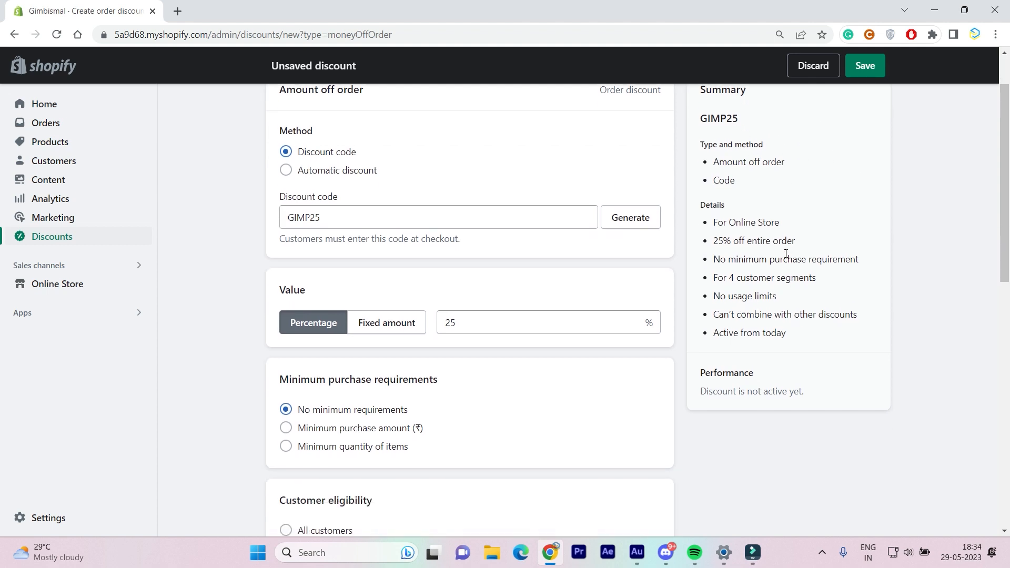
pyautogui.scroll(-1, 736, 226)
pyautogui.scroll(-8, 688, 279)
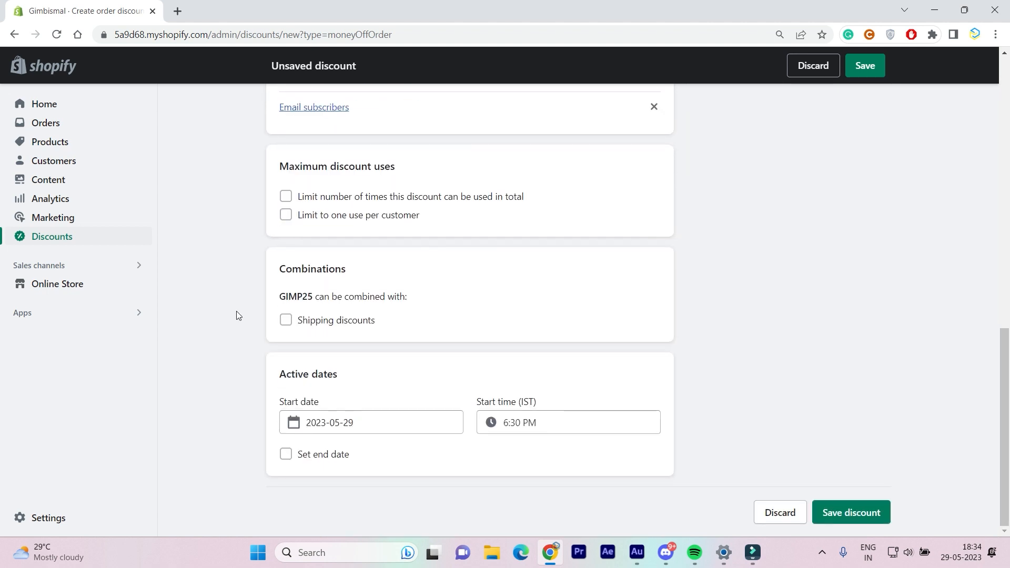
# - Limit the discount to one use per customer and allow it to combine with shipping discounts
pyautogui.scroll(2, 331, 292)
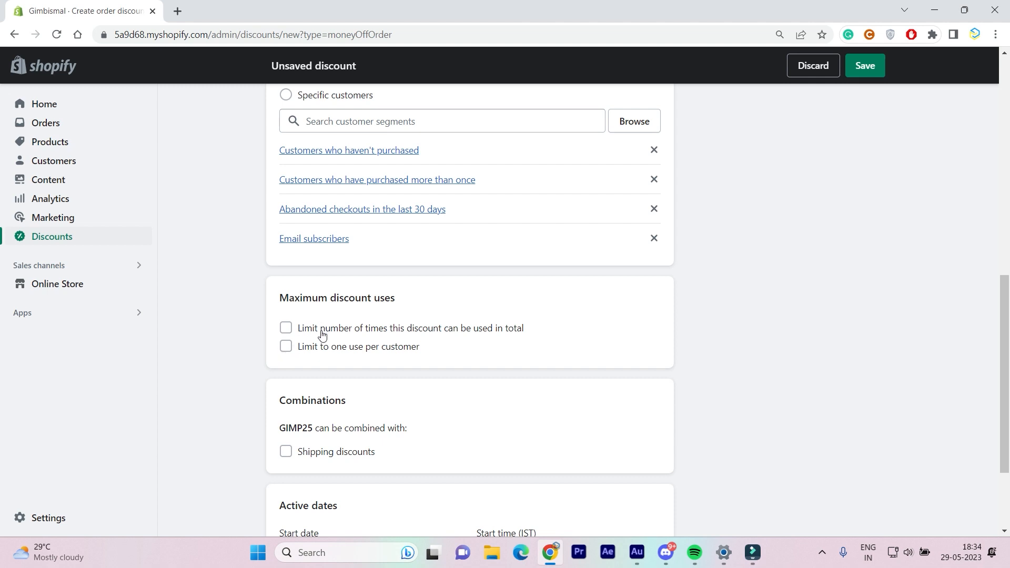
pyautogui.click(285, 346)
pyautogui.scroll(-3, 400, 341)
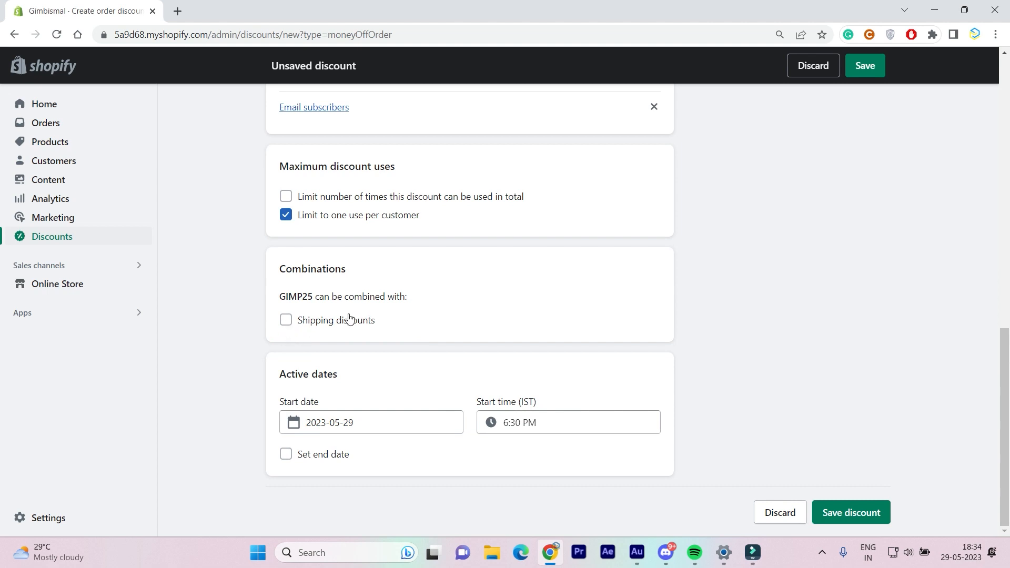
pyautogui.click(286, 323)
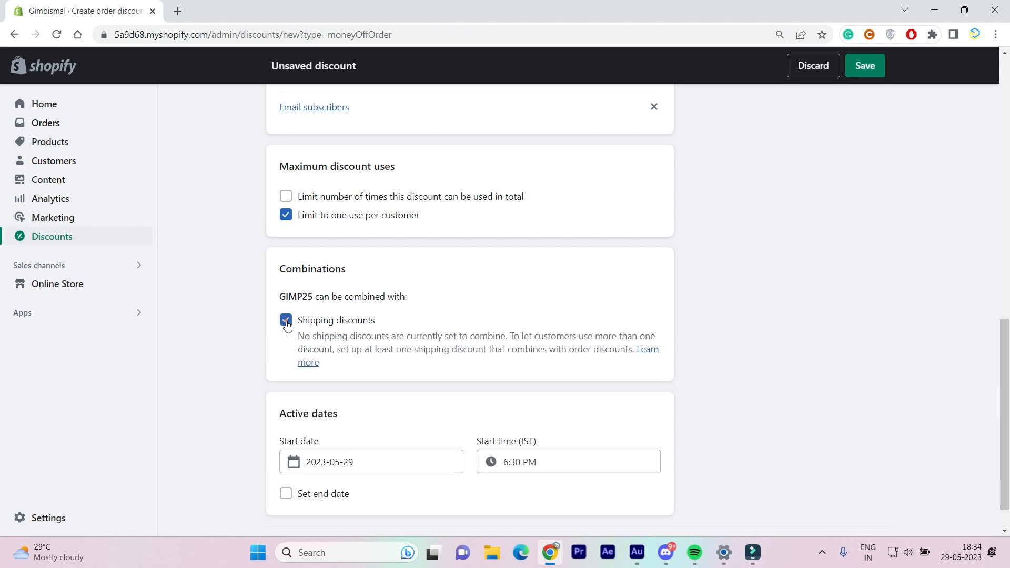
# - Try enabling an end date for the discount, turn it off again, and look over the form
pyautogui.scroll(-1, 429, 337)
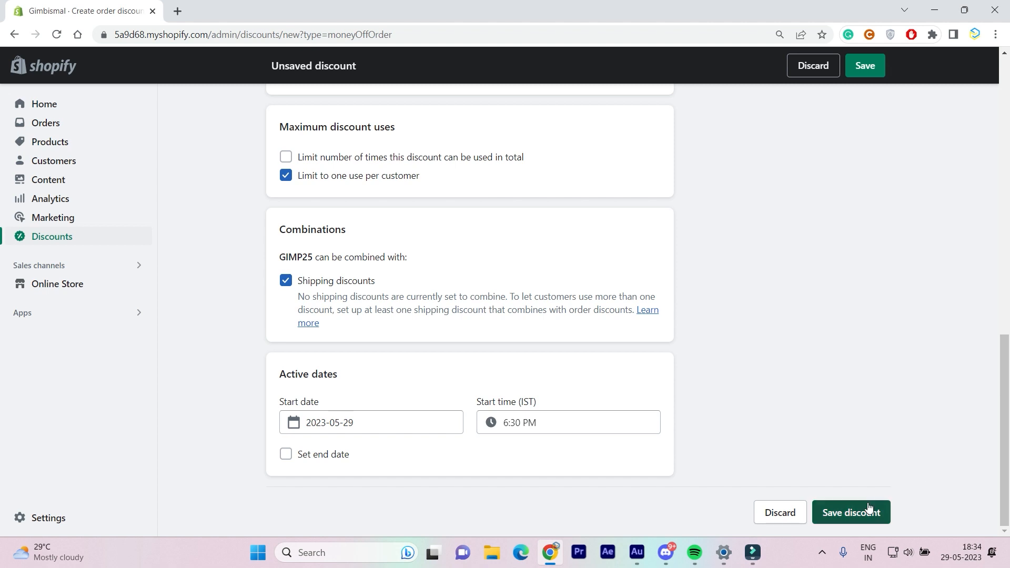
pyautogui.click(297, 455)
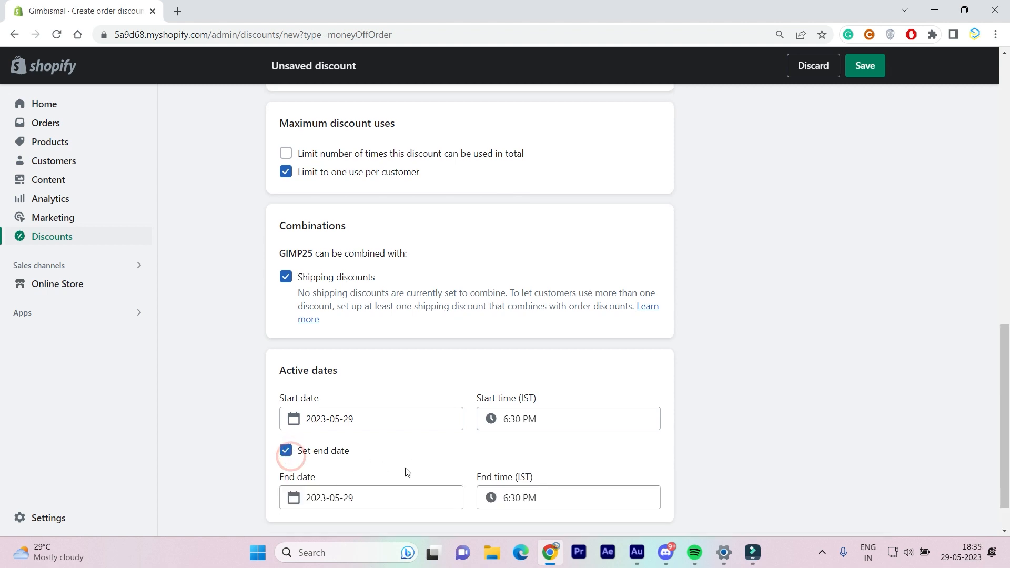
pyautogui.scroll(-1, 406, 474)
pyautogui.click(290, 407)
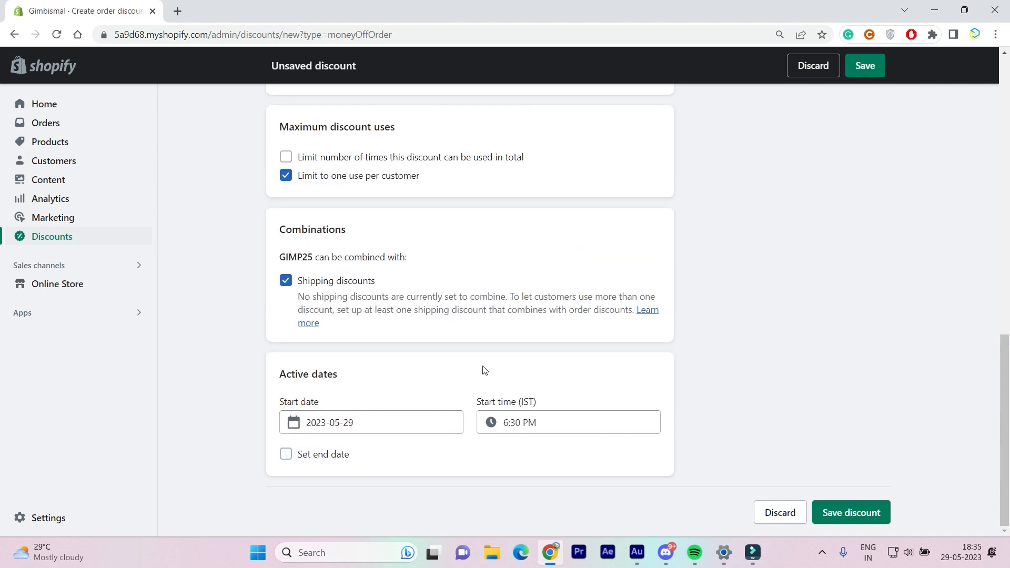
pyautogui.scroll(15, 451, 286)
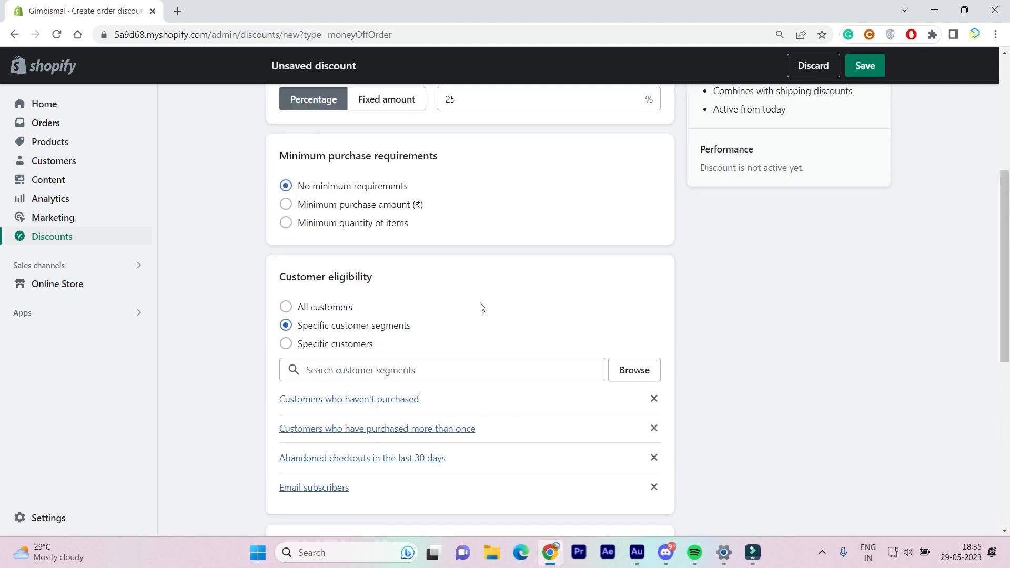
pyautogui.scroll(-15, 723, 354)
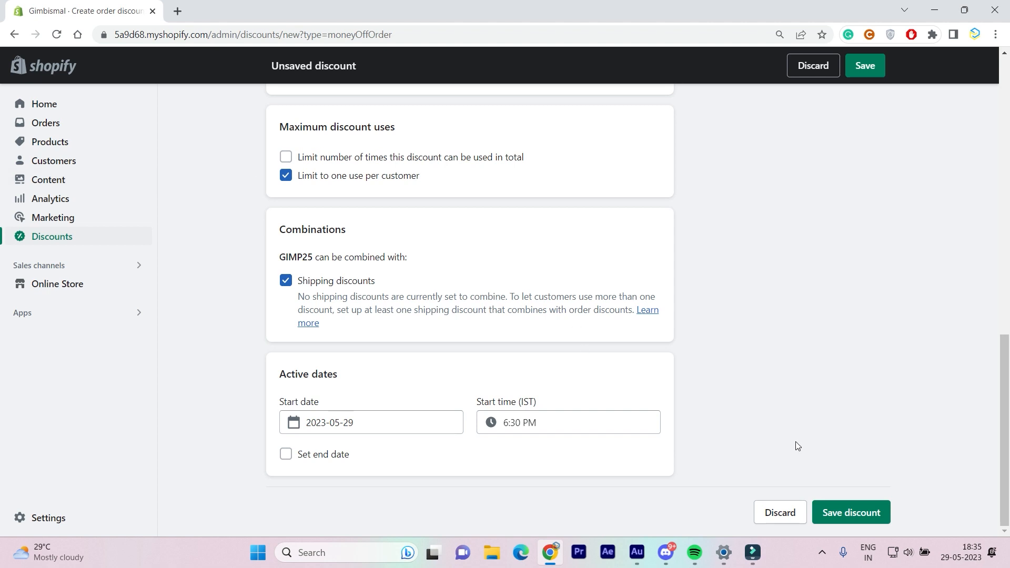
# - Save the GIMP25 order discount and highlight its code in the confirmation
pyautogui.click(843, 518)
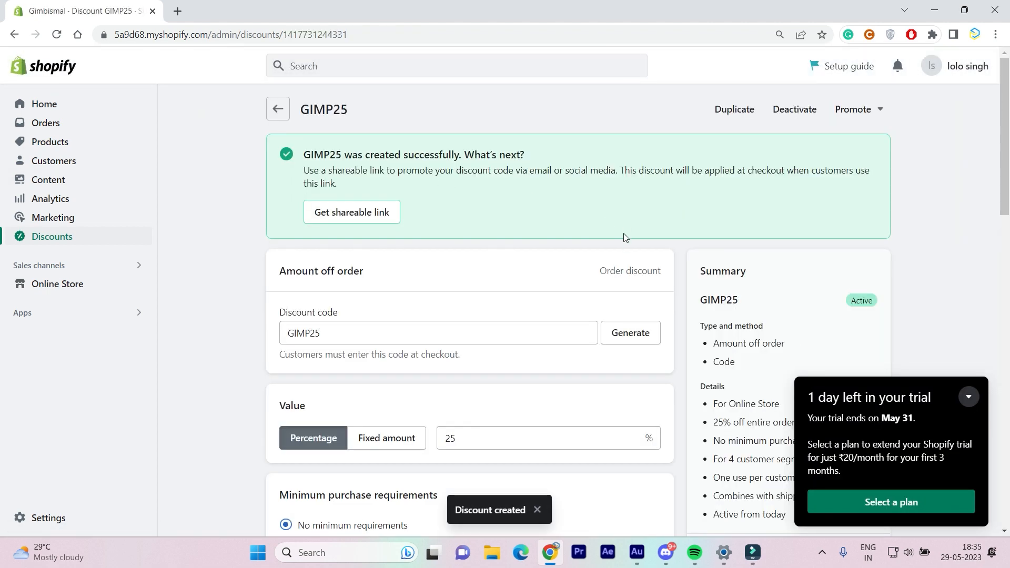
pyautogui.doubleClick(306, 156)
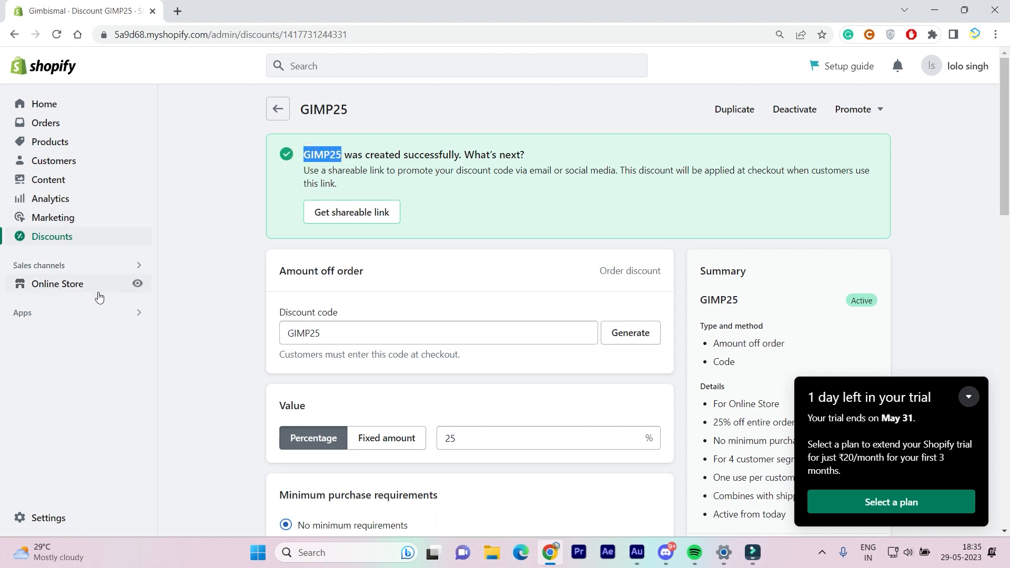
# - Open the online store's live Ride theme for customization
pyautogui.click(84, 287)
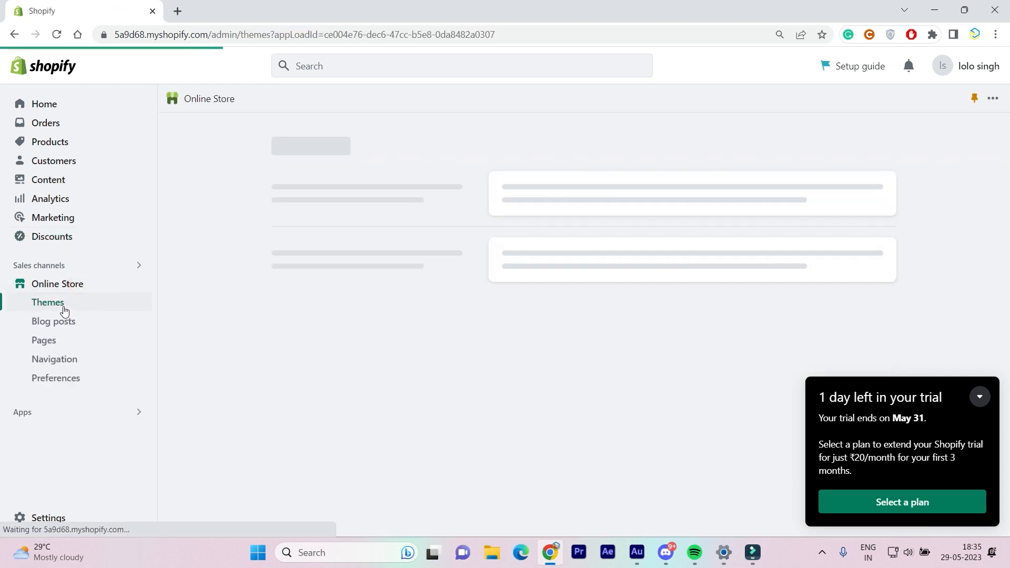
pyautogui.scroll(-3, 632, 351)
pyautogui.click(838, 189)
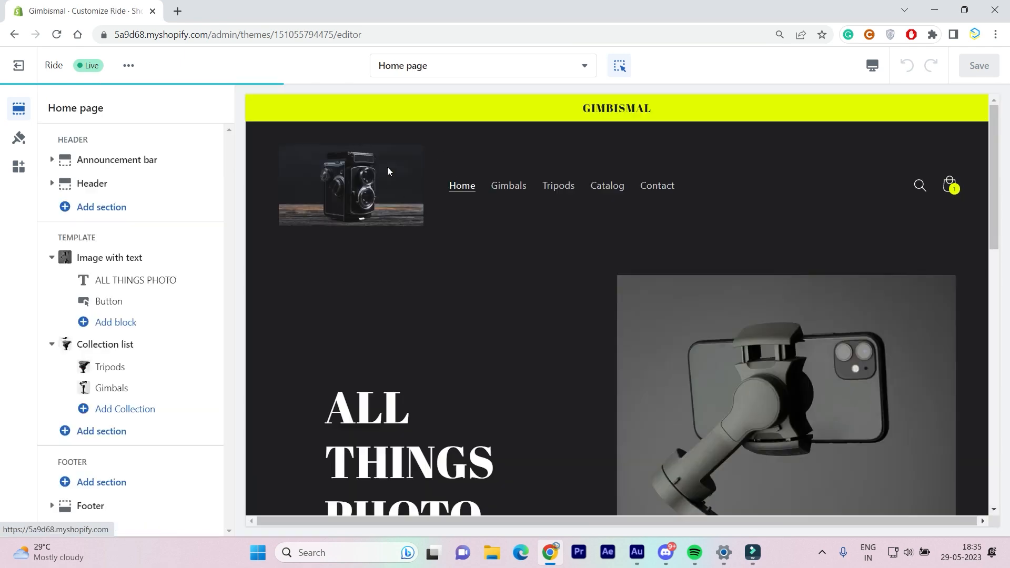
# - Look through the home page preview and open the Tripods collection from the collection list
pyautogui.scroll(-5, 504, 228)
pyautogui.scroll(5, 608, 145)
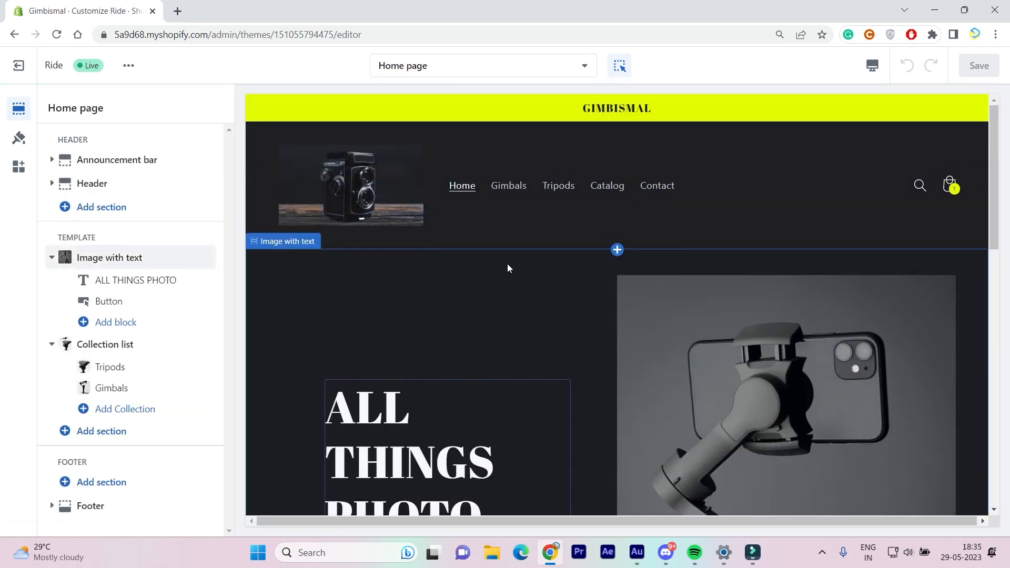
pyautogui.scroll(-8, 507, 264)
pyautogui.scroll(-7, 340, 286)
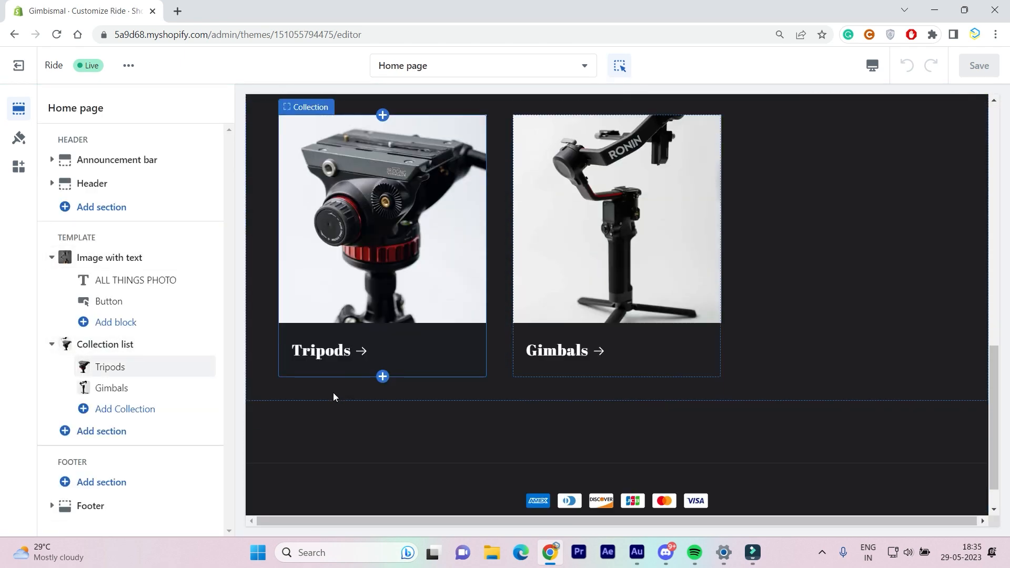
pyautogui.click(338, 329)
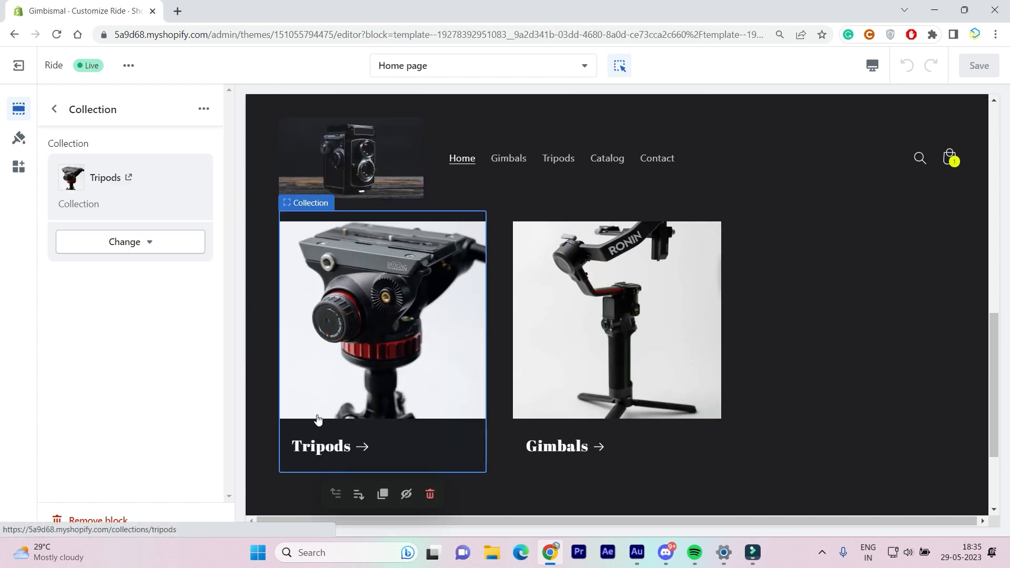
pyautogui.click(318, 423)
pyautogui.scroll(-3, 334, 412)
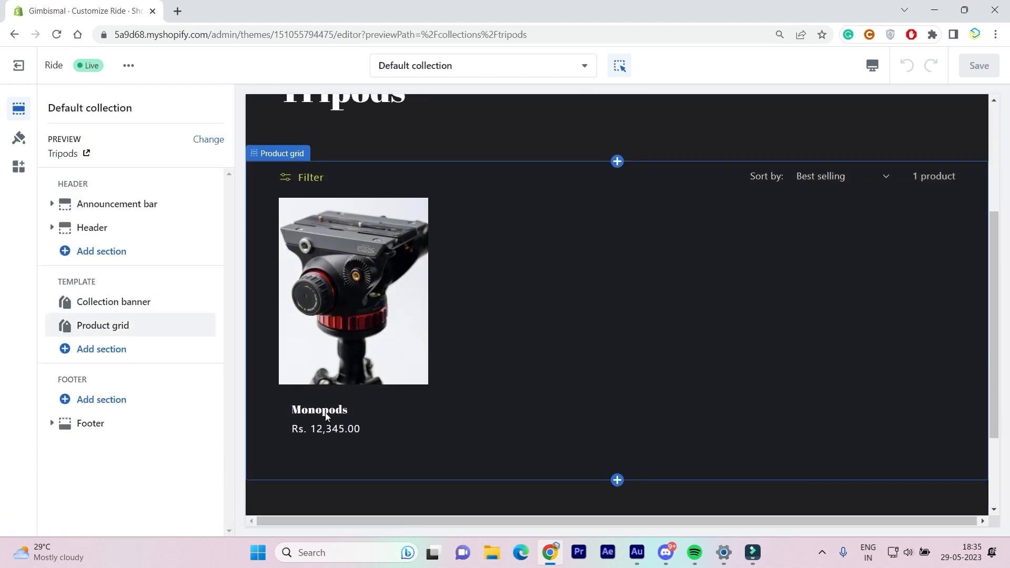
# - Open the Monopods product in the preview and buy it now to reach the checkout
pyautogui.click(308, 412)
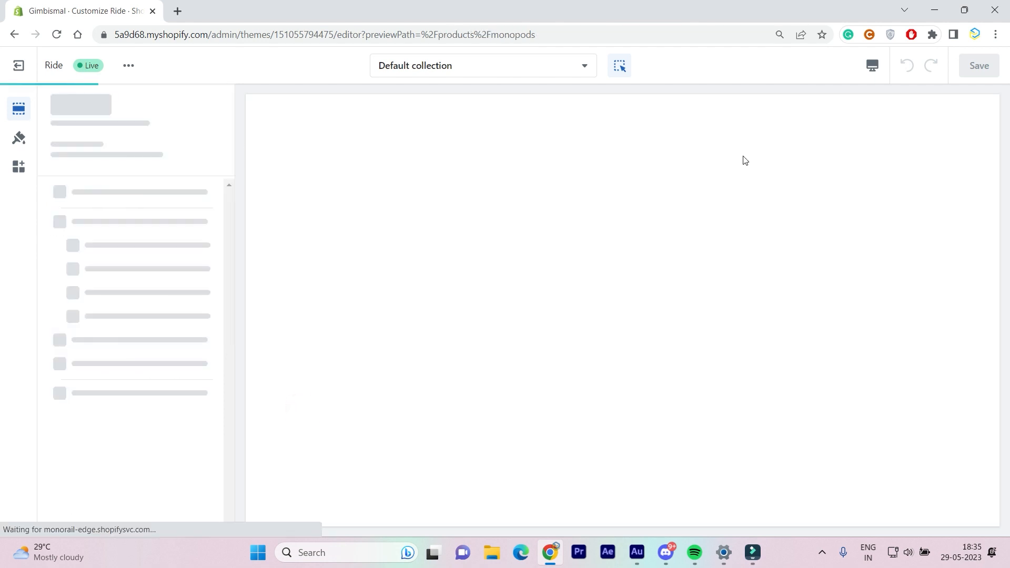
pyautogui.scroll(-3, 736, 327)
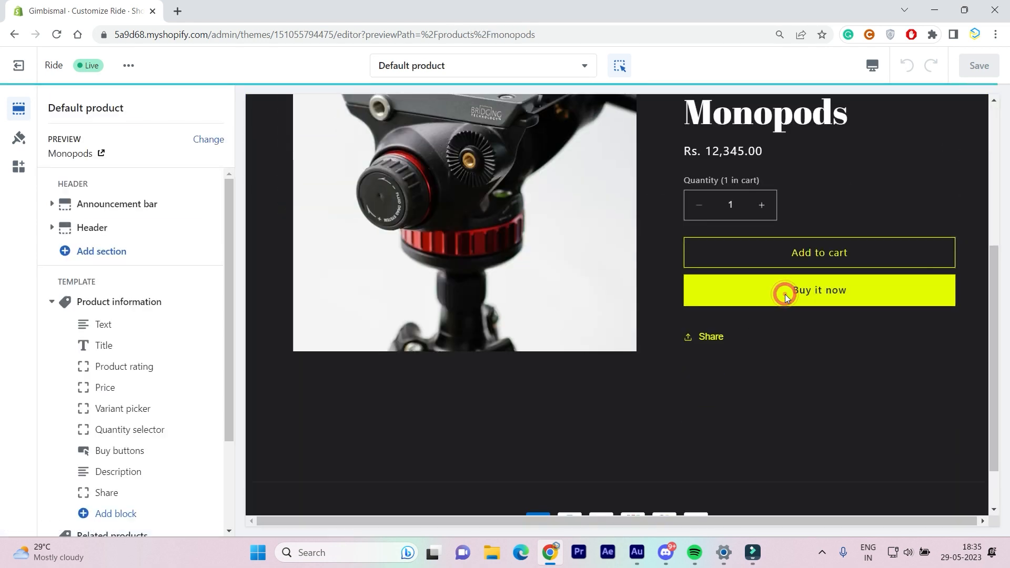
pyautogui.click(784, 294)
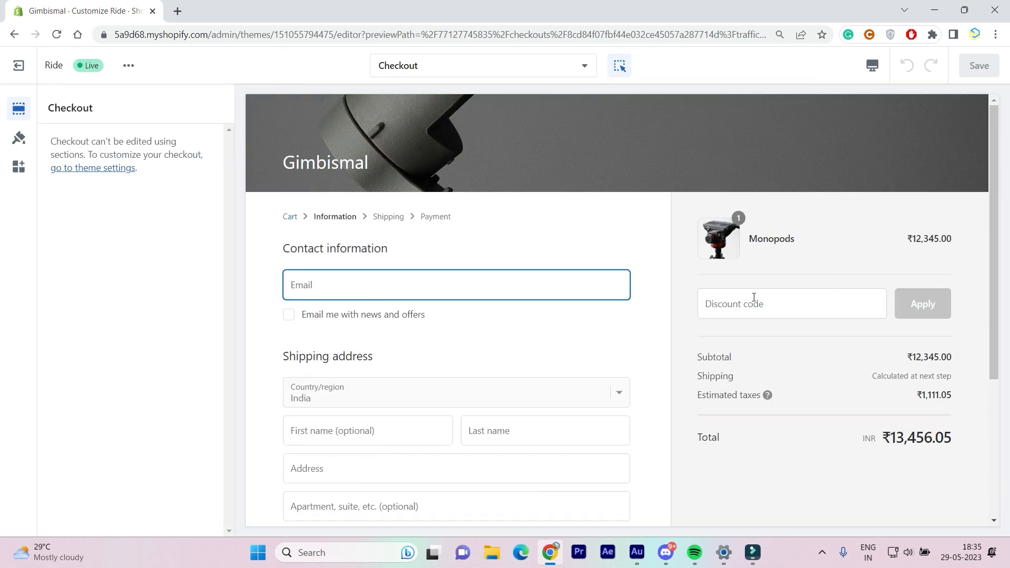
# - Apply the discount code GIMP25 to the Monopods order at checkout and look over the order summary
pyautogui.click(754, 297)
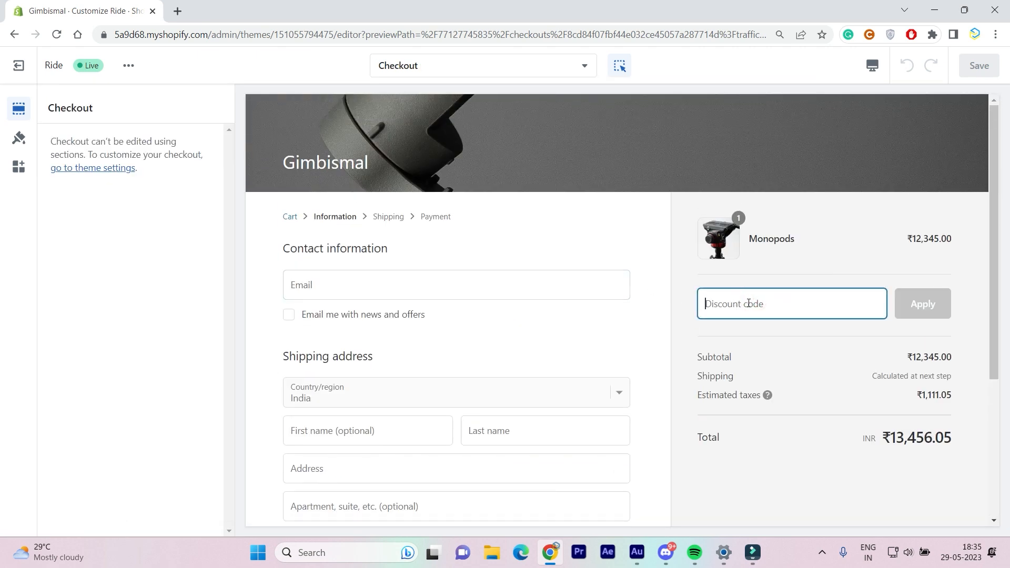
pyautogui.write('GIMP25')
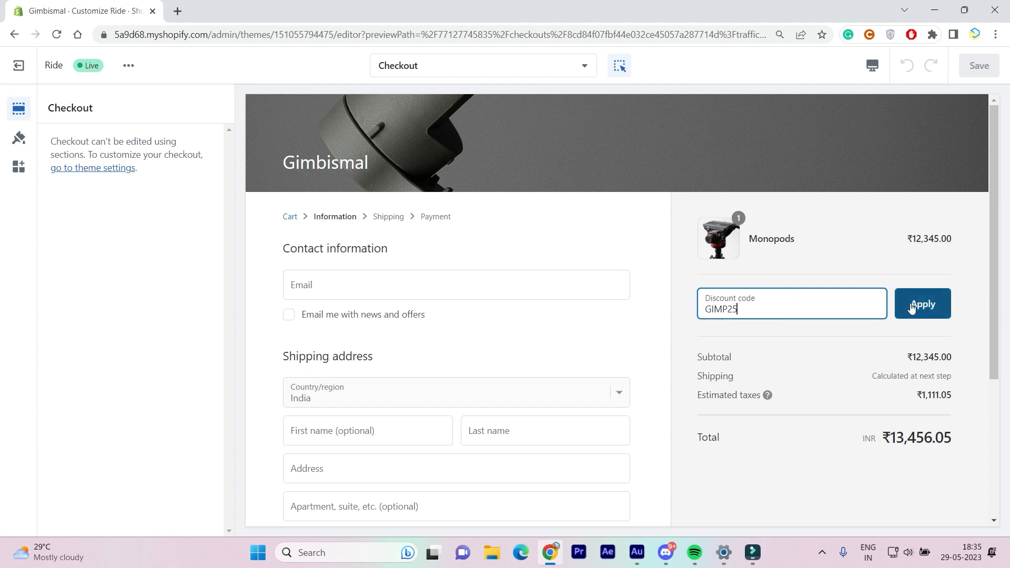
pyautogui.click(915, 306)
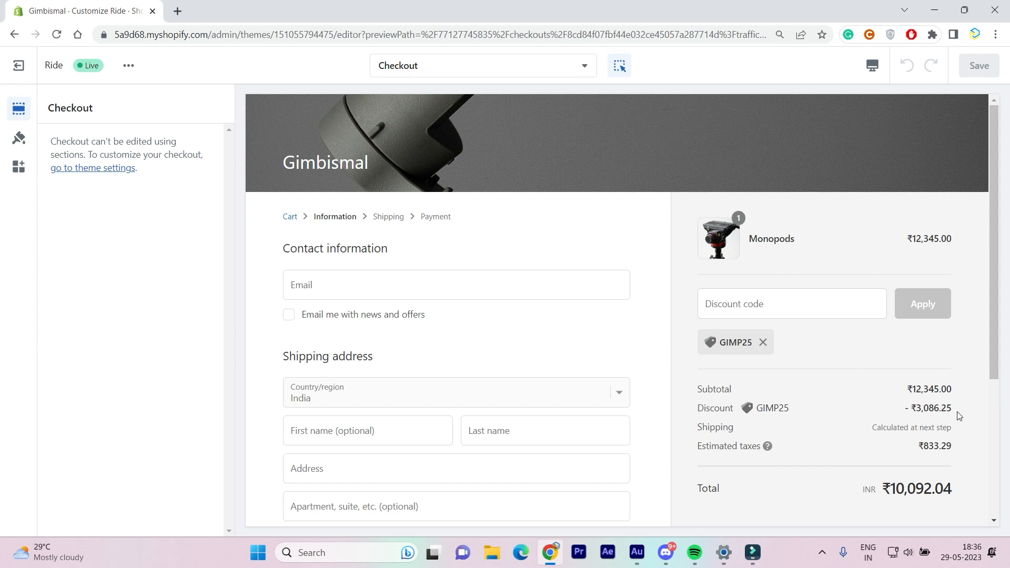
pyautogui.scroll(-4, 957, 415)
pyautogui.scroll(4, 884, 408)
pyautogui.scroll(-2, 743, 327)
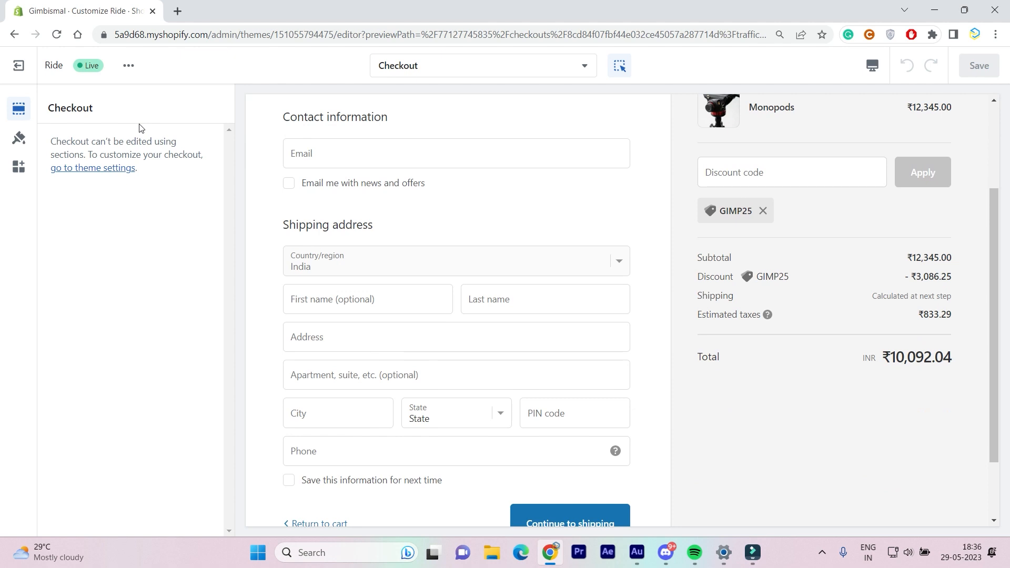